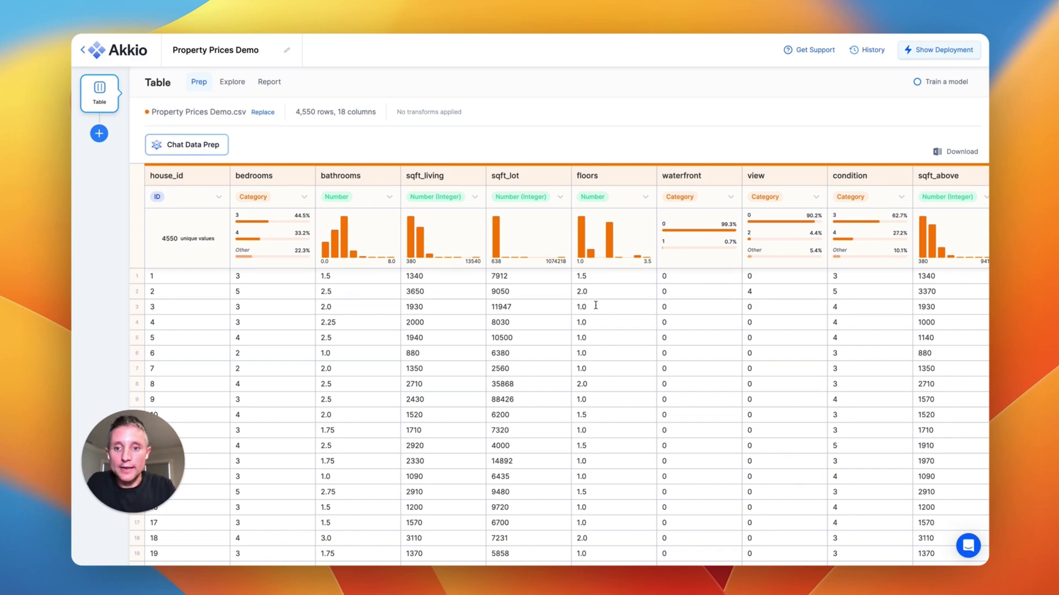
# Step: Preview removing outliers from sqft_lot with the AI data prep prompt, then discard the preview
pyautogui.hscroll(1, 610, 307)
pyautogui.hscroll(15, 610, 307)
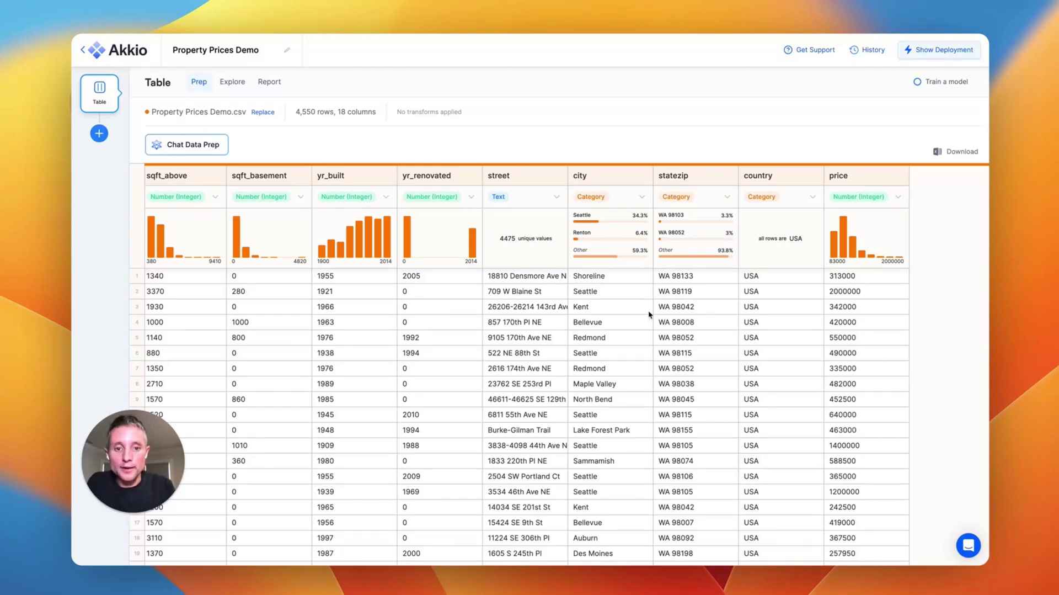
pyautogui.hscroll(-10, 557, 314)
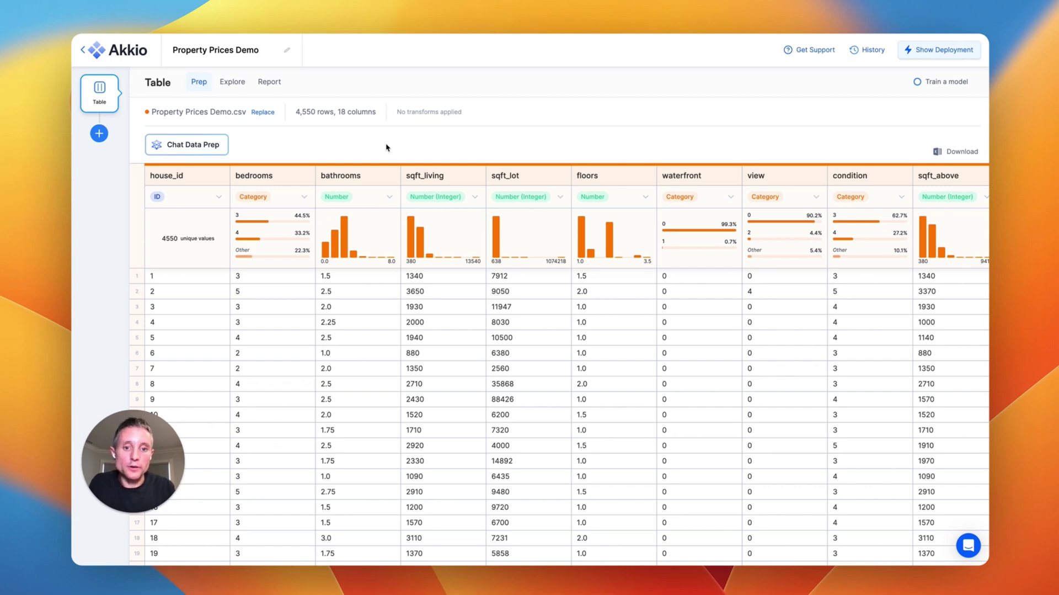
pyautogui.click(206, 144)
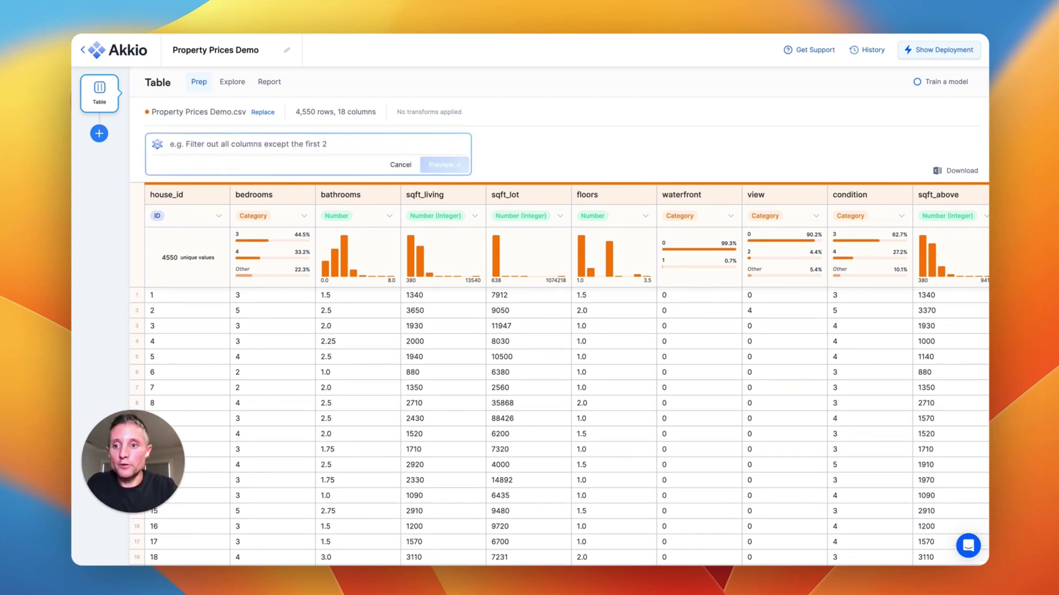
pyautogui.write('remove the ouliers from sqft_lot')
pyautogui.press('Return')
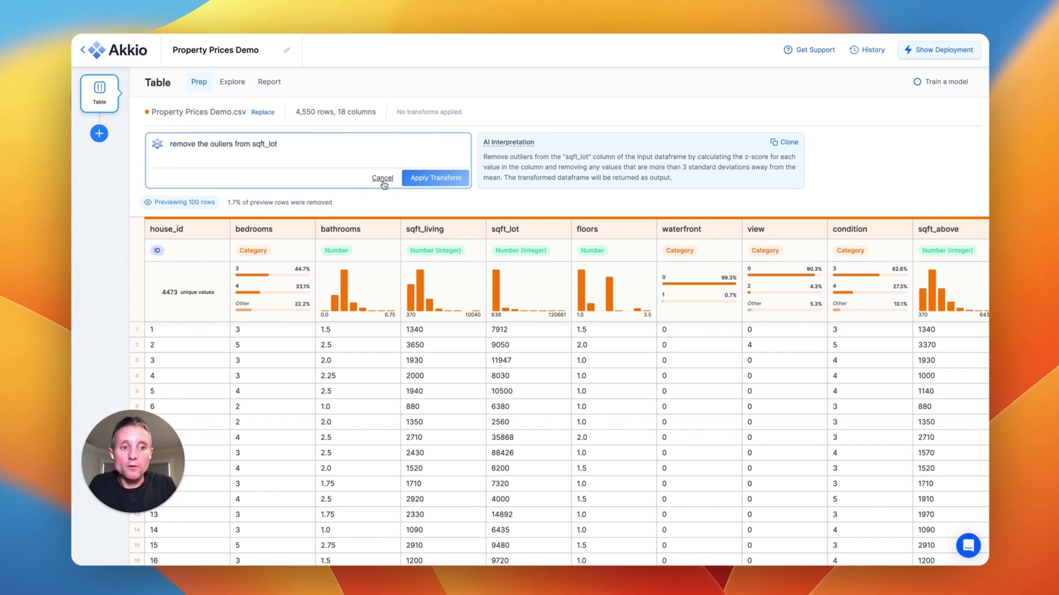
pyautogui.click(383, 182)
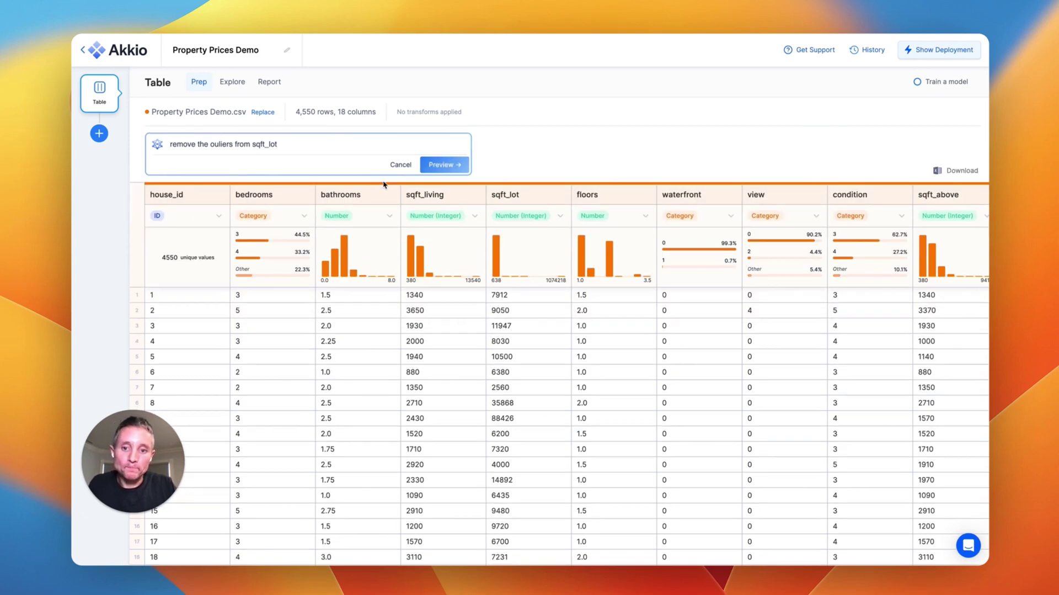
pyautogui.click(396, 169)
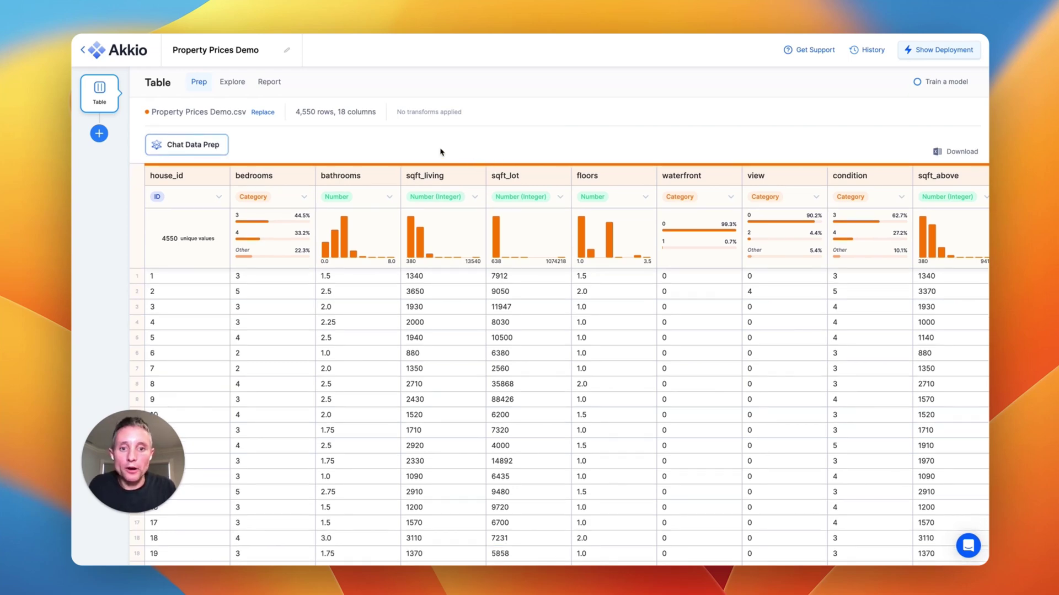
# Step: In the dataset chat, ask 'show me the top 3 interesting insights in this dataset'
pyautogui.click(233, 86)
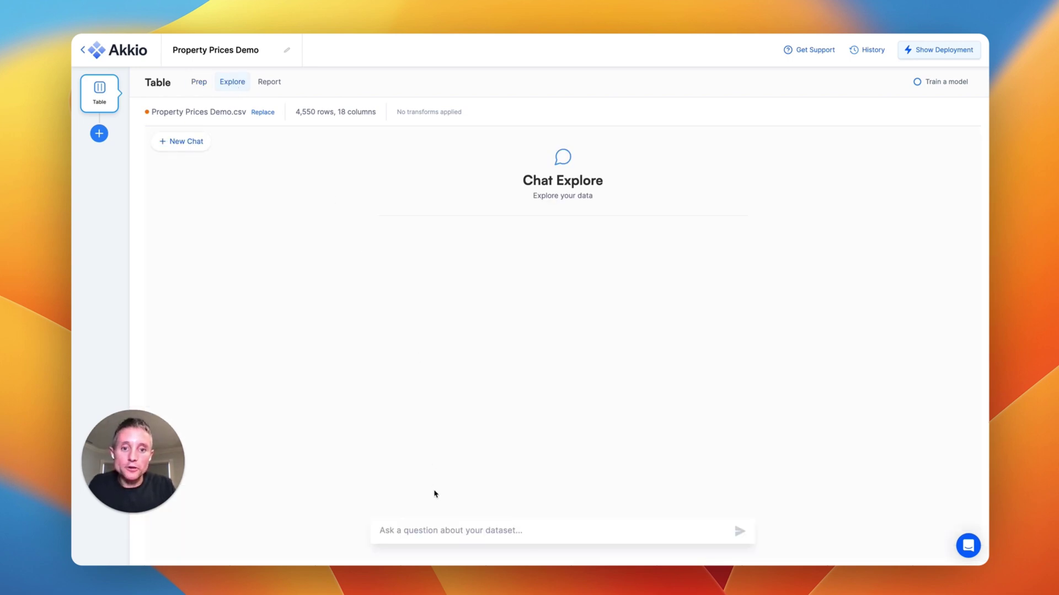
pyautogui.click(459, 533)
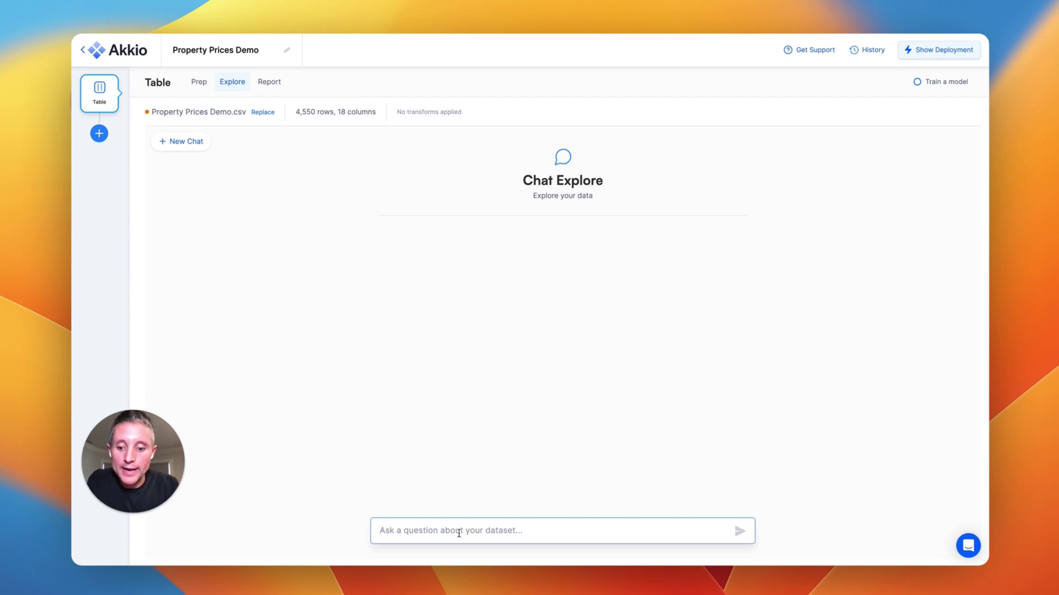
pyautogui.write('show me the top 3 interesting insights in thi')
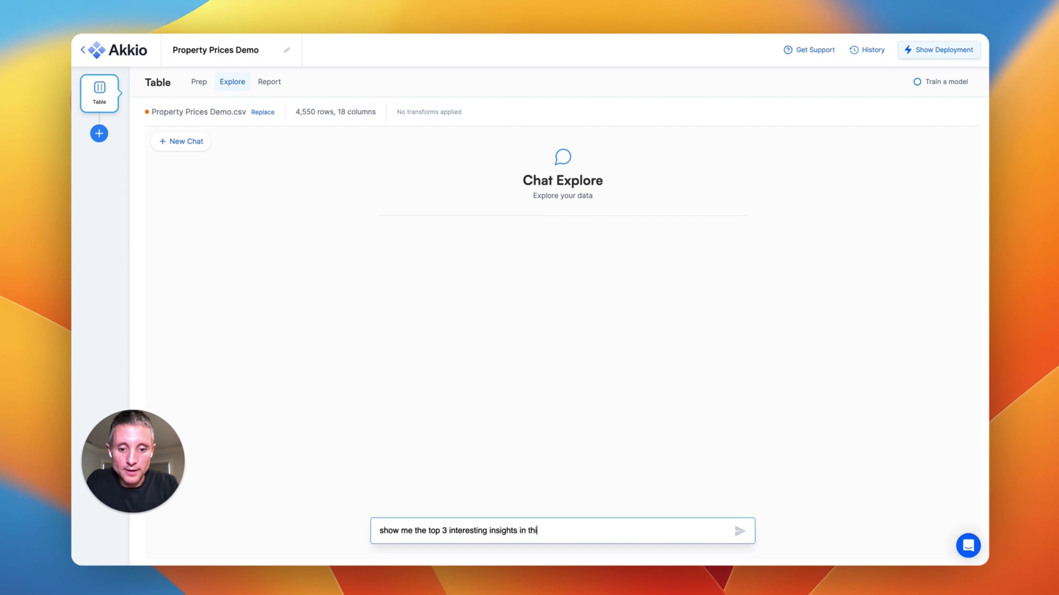
pyautogui.write('s dataset')
pyautogui.press('Return')
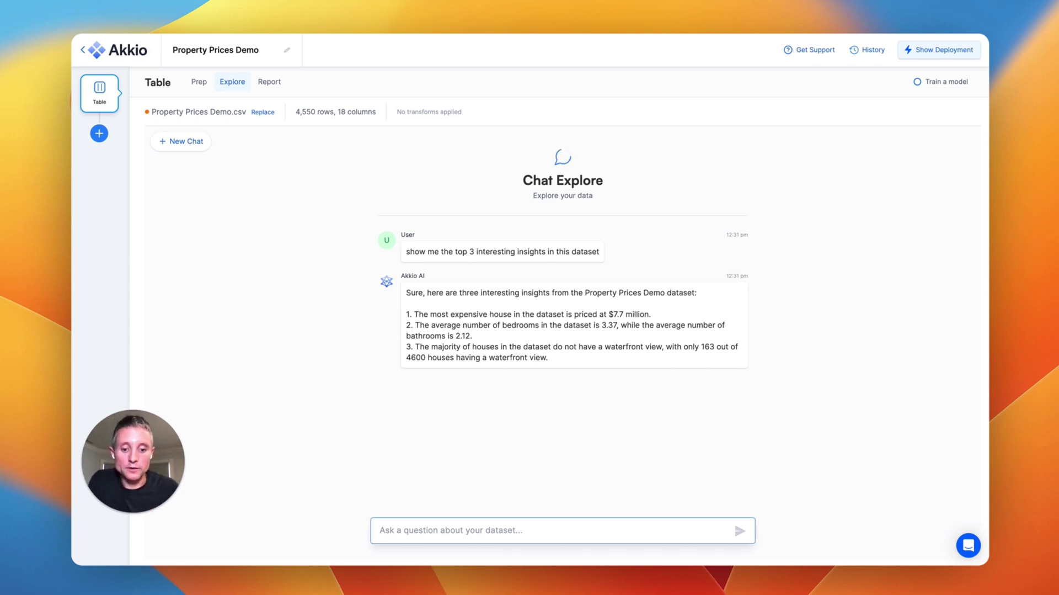
# Step: Ask 'show me the relationship between price and squarefootage' and save the scatterplot to Charts
pyautogui.write('show me the re')
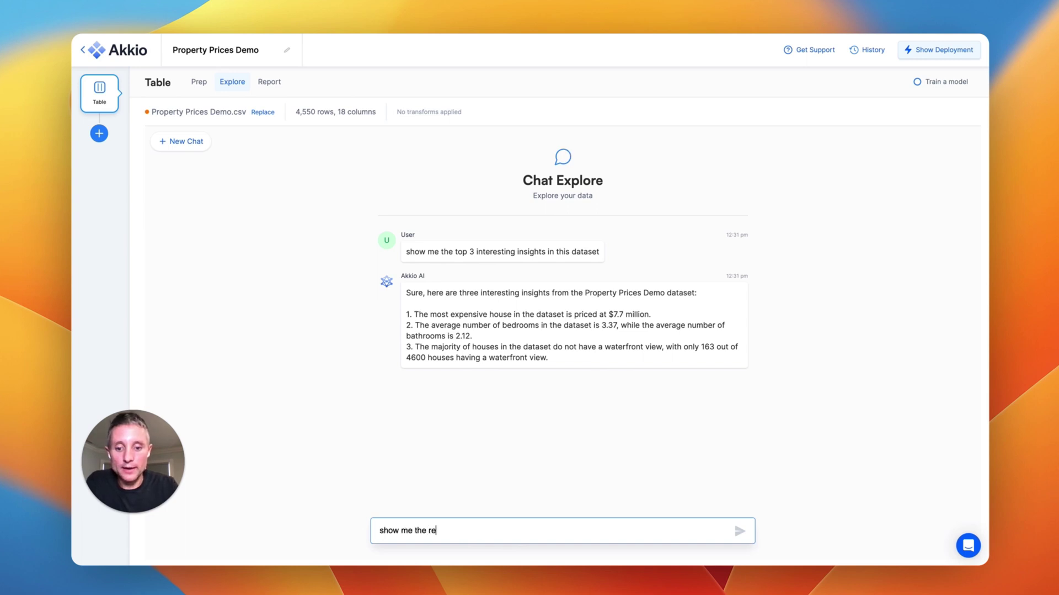
pyautogui.write('lationship bwe')
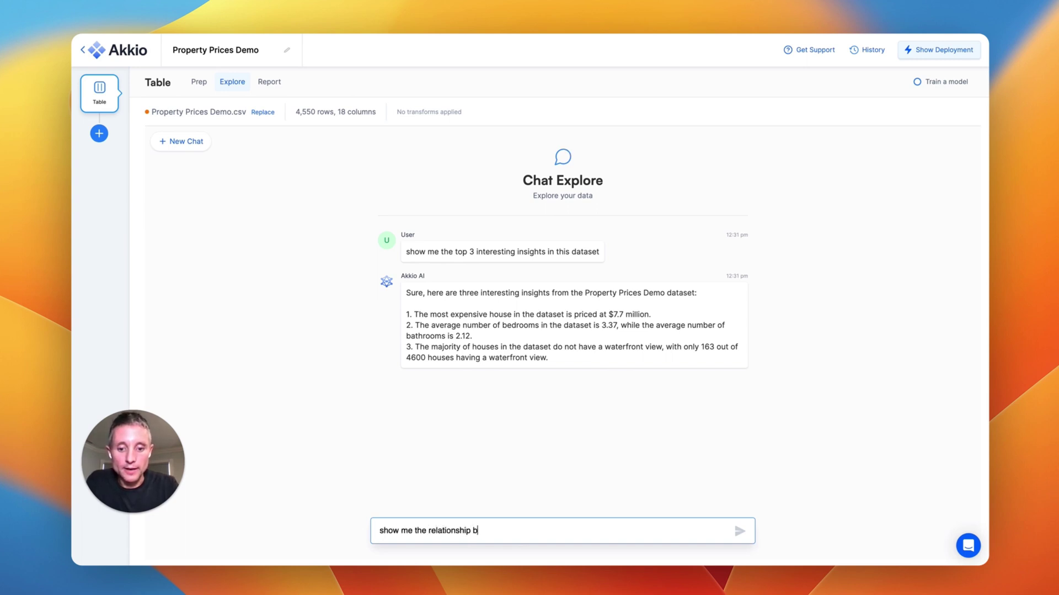
pyautogui.press('BackSpace')
pyautogui.press('BackSpace')
pyautogui.write('etween price and squarefootage')
pyautogui.press('Return')
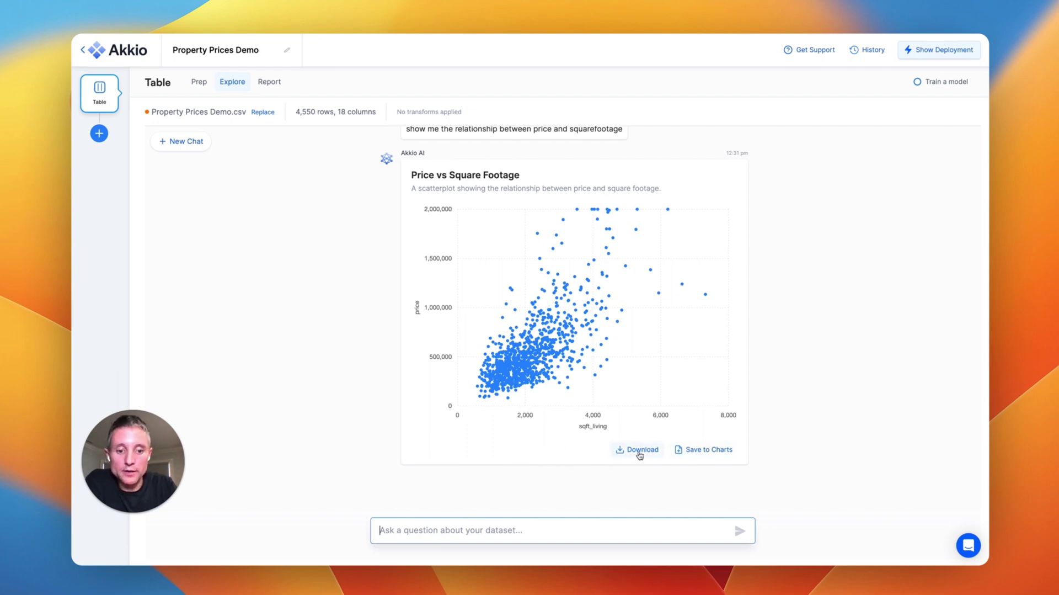
pyautogui.click(696, 451)
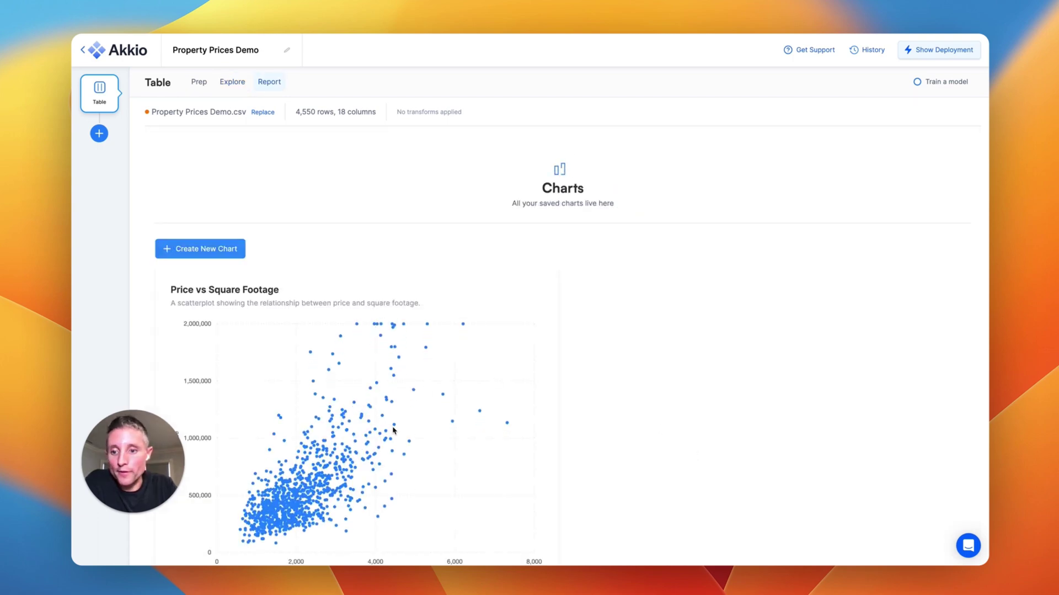
pyautogui.scroll(-3, 393, 429)
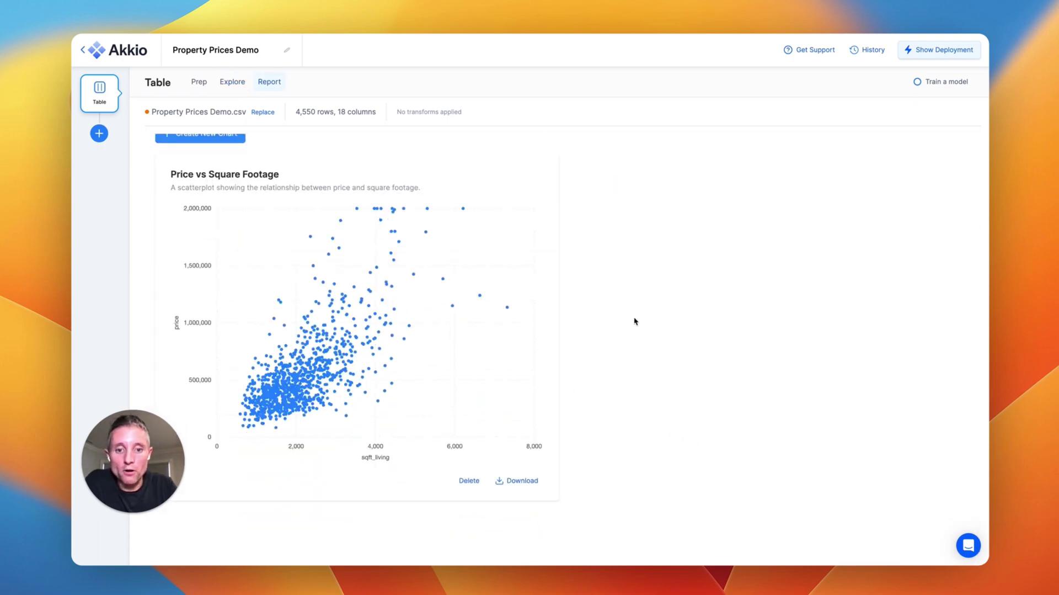
pyautogui.scroll(3, 633, 320)
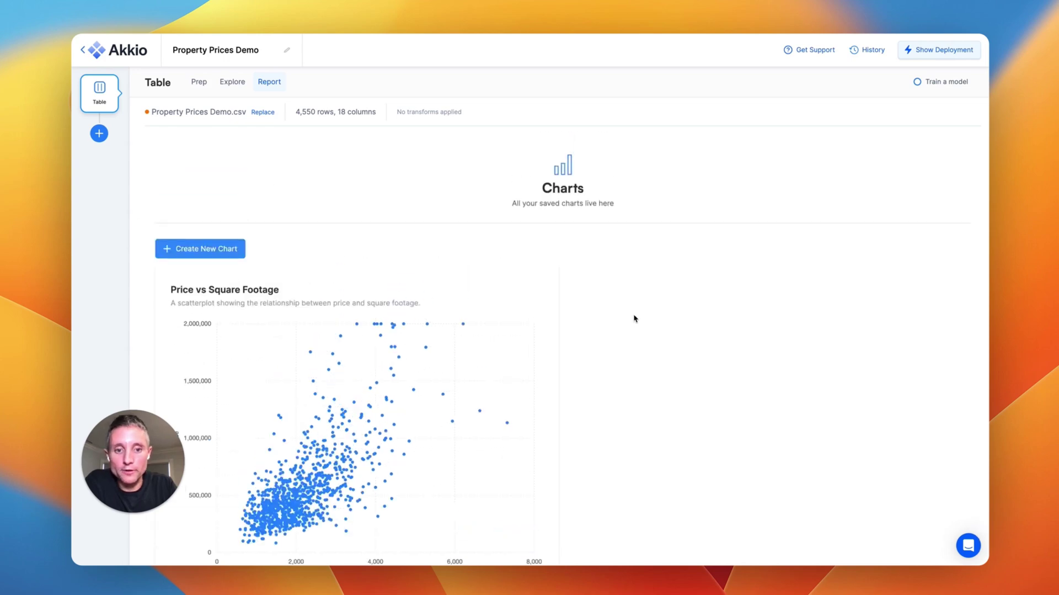
pyautogui.click(233, 82)
# Step: Ask for the scatterplot just for Seattle and save it to the Report's Charts
pyautogui.click(434, 529)
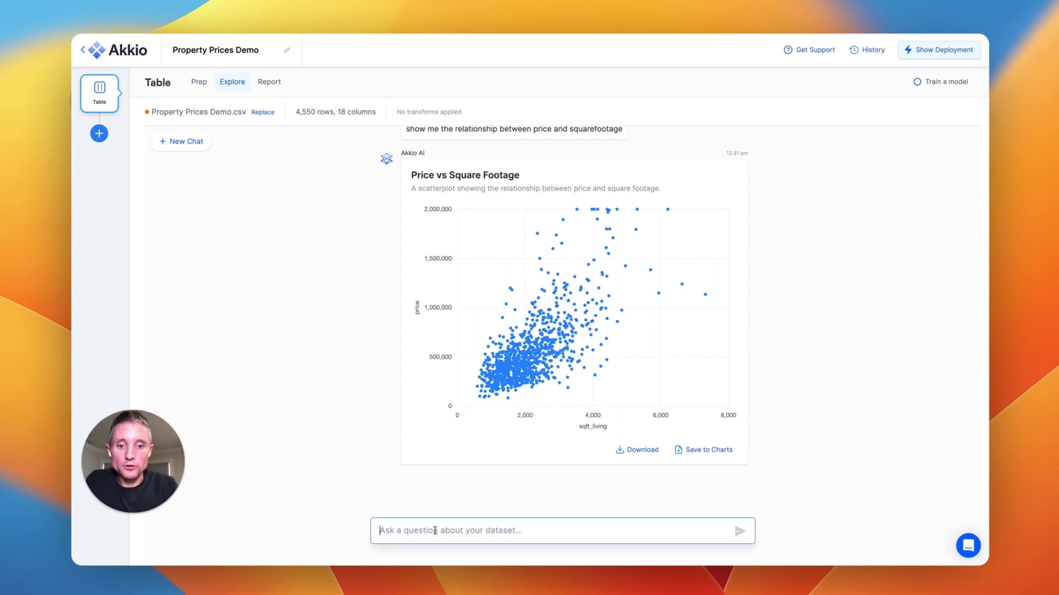
pyautogui.write('just fo')
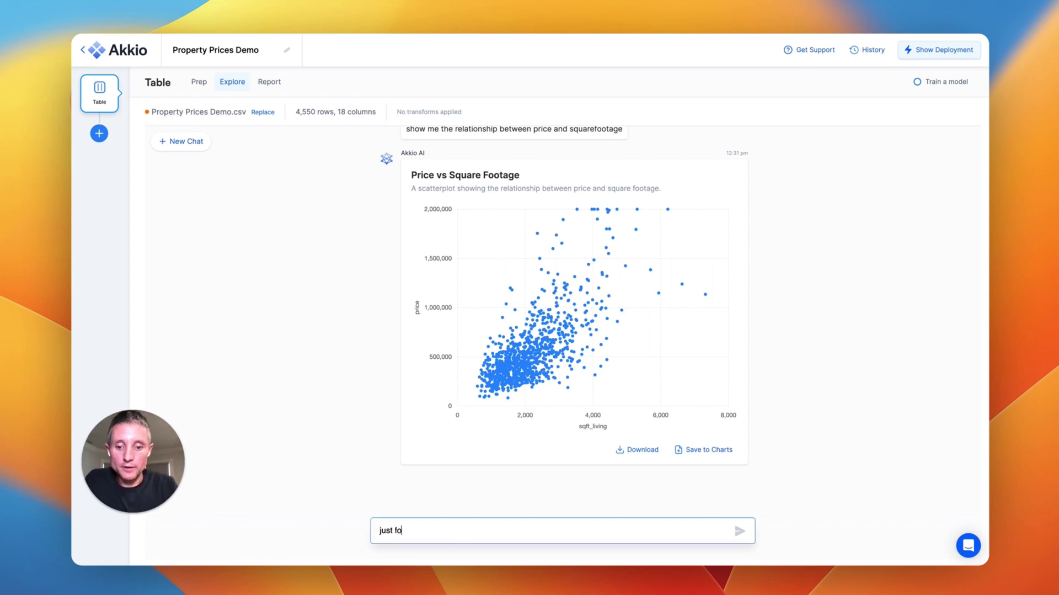
pyautogui.write('r seattler')
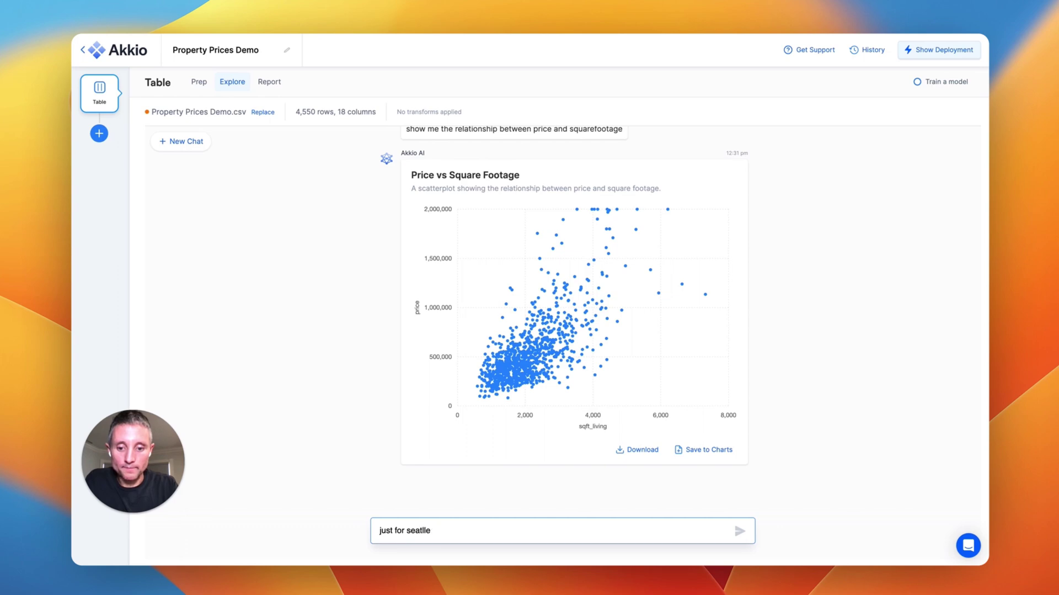
pyautogui.press('Return')
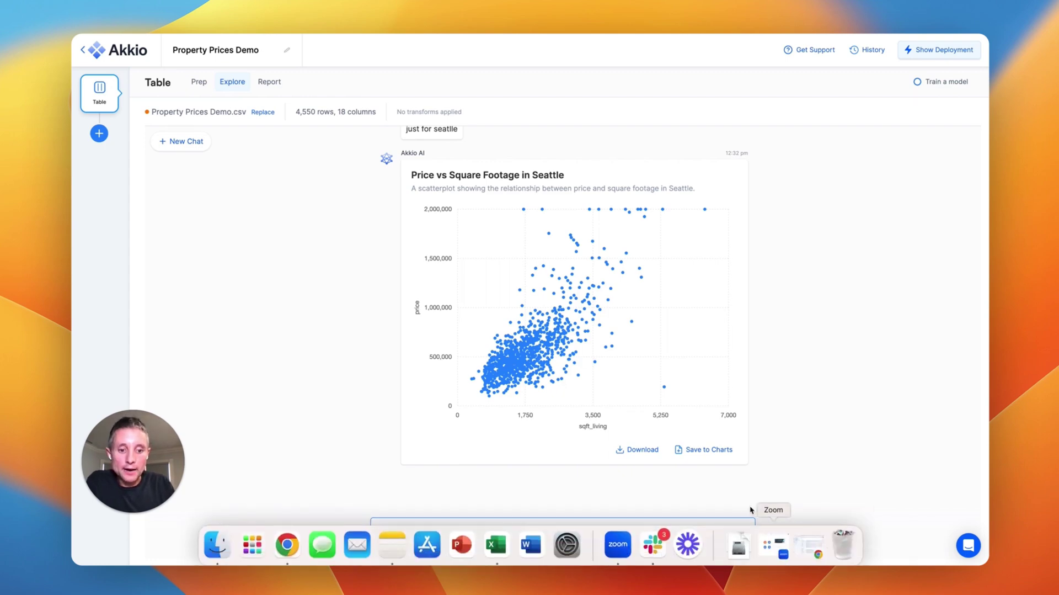
pyautogui.click(702, 449)
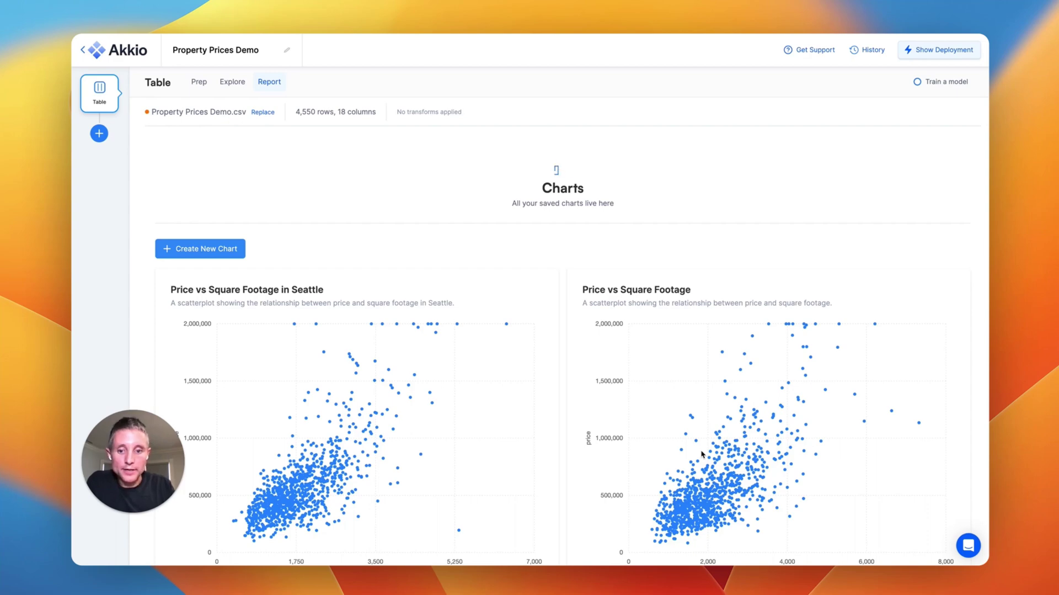
pyautogui.scroll(-2, 703, 453)
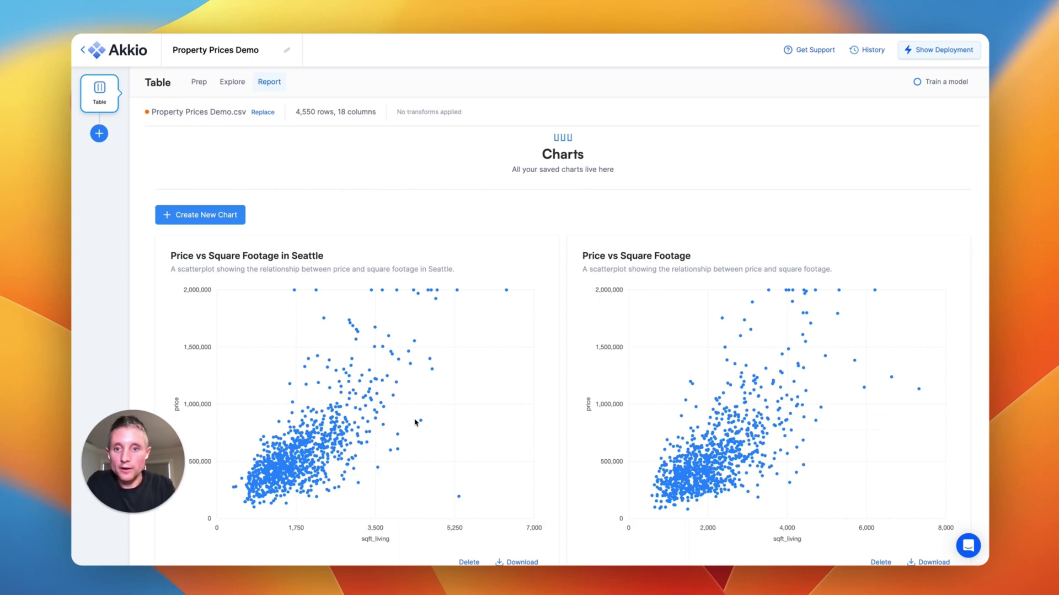
# Step: Ask 'show me unit sales by city', then narrow it with 'just the top 5'
pyautogui.click(233, 82)
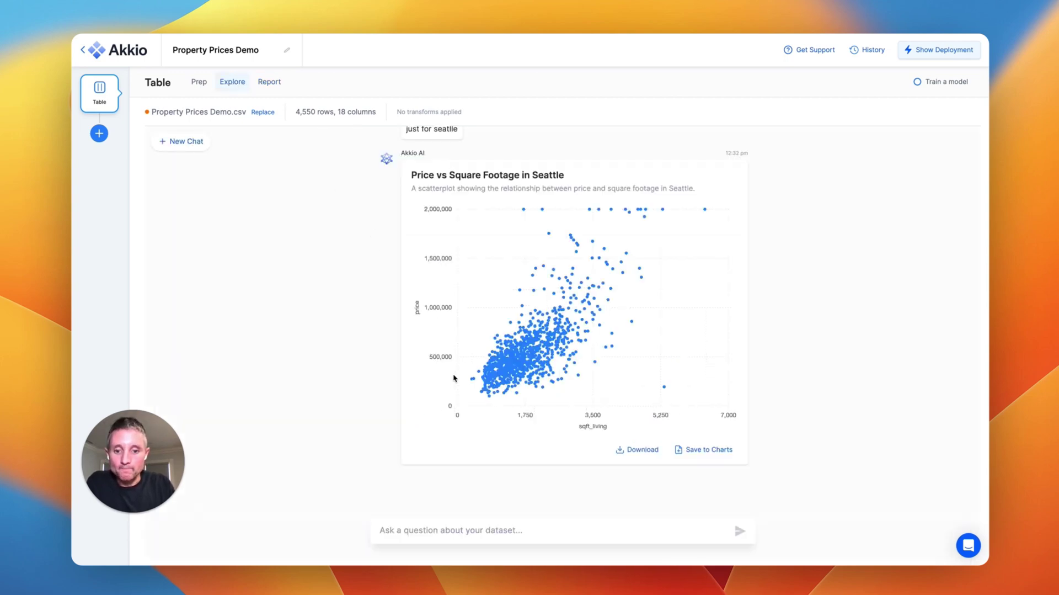
pyautogui.click(445, 532)
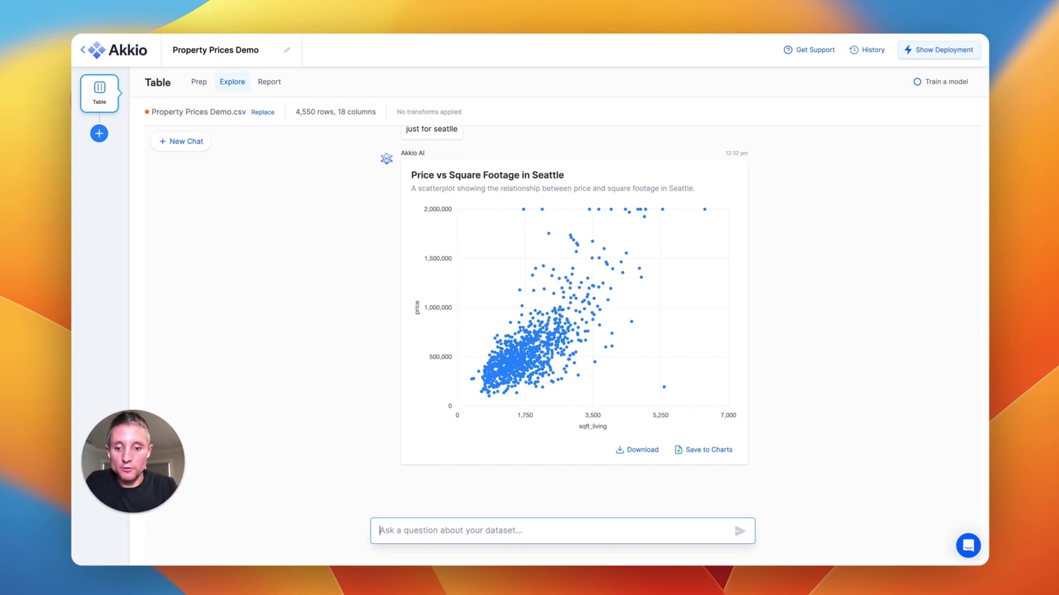
pyautogui.write('show me unit sales by city')
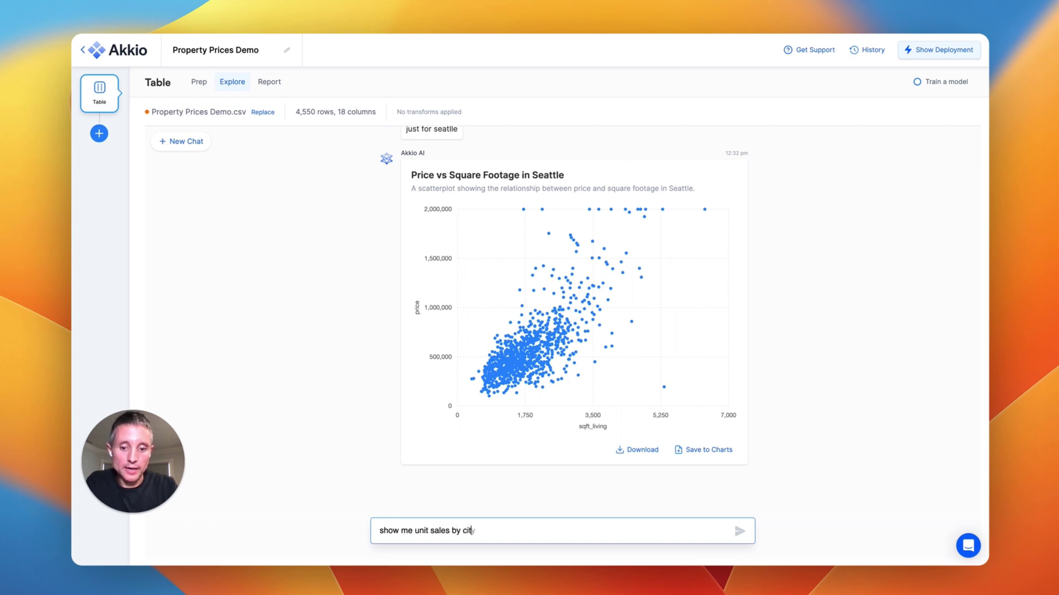
pyautogui.press('Return')
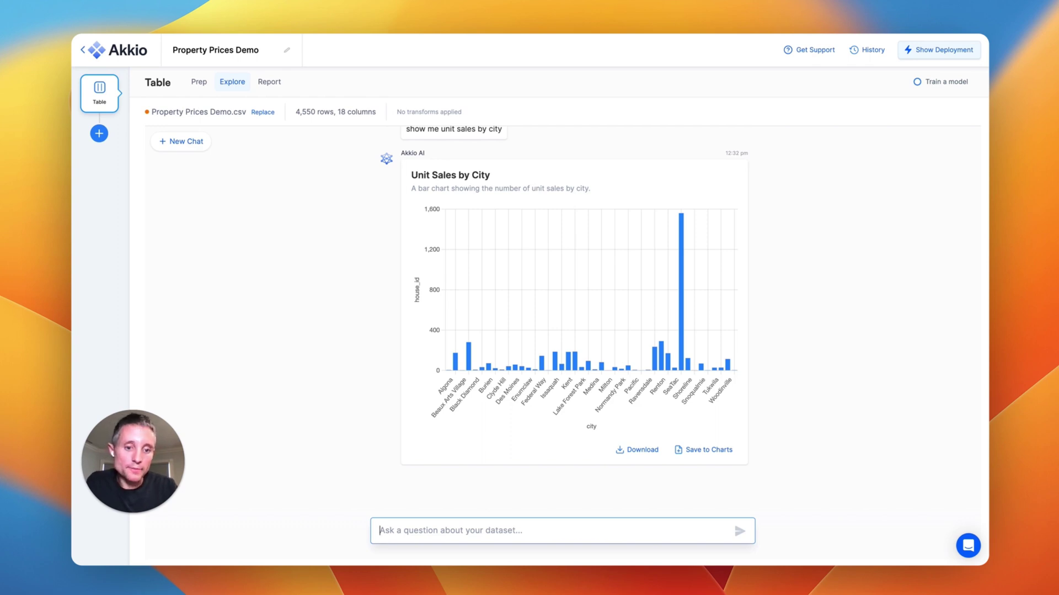
pyautogui.write('just the top 5')
pyautogui.press('Return')
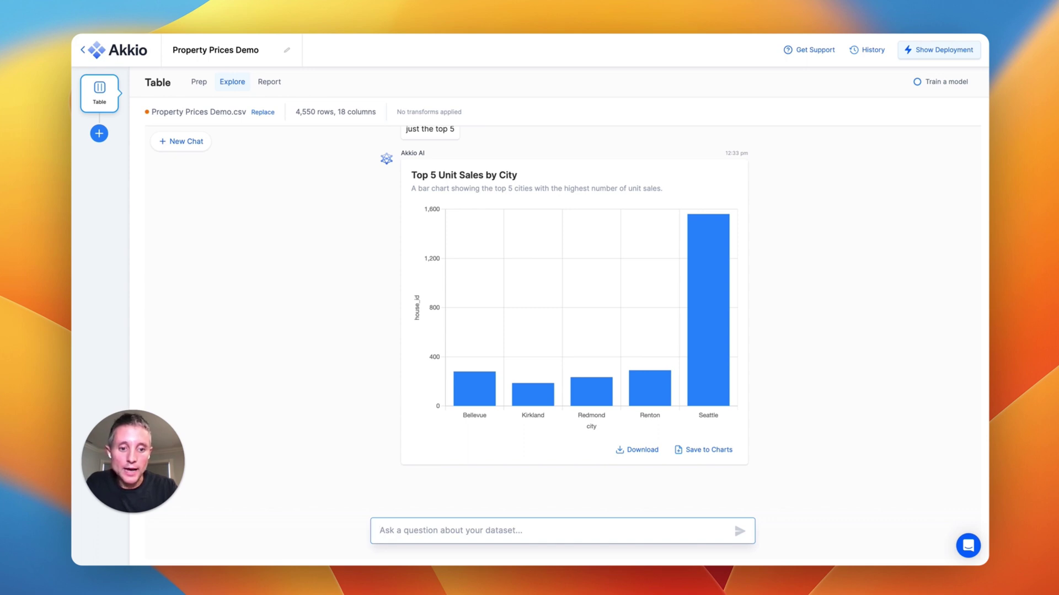
# Step: Ask 'make that a pie chart' and check Seattle's 1,561-unit slice value
pyautogui.write('make that ')
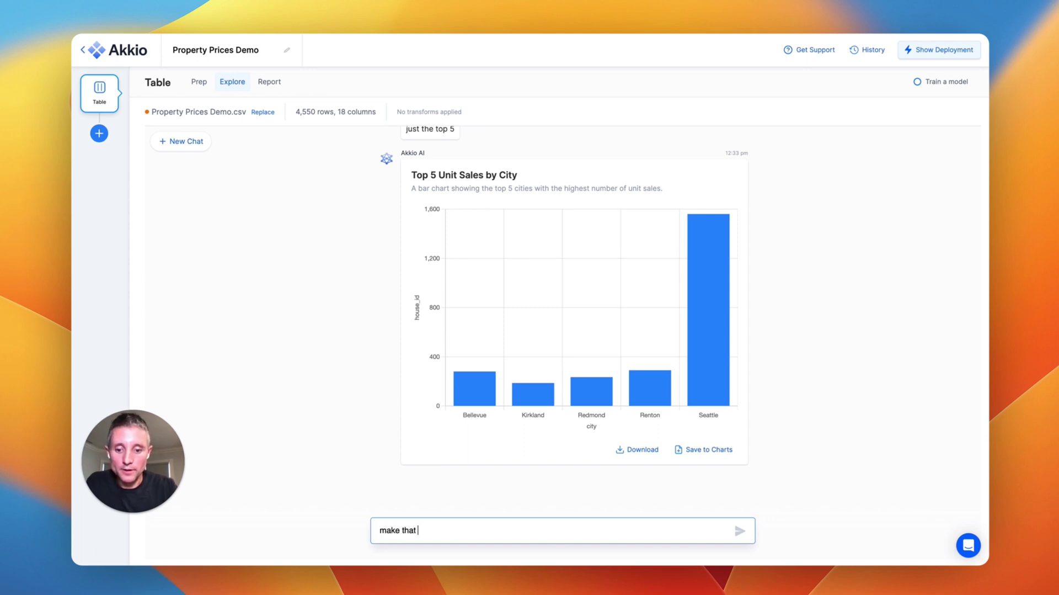
pyautogui.write('a pie chart')
pyautogui.press('Return')
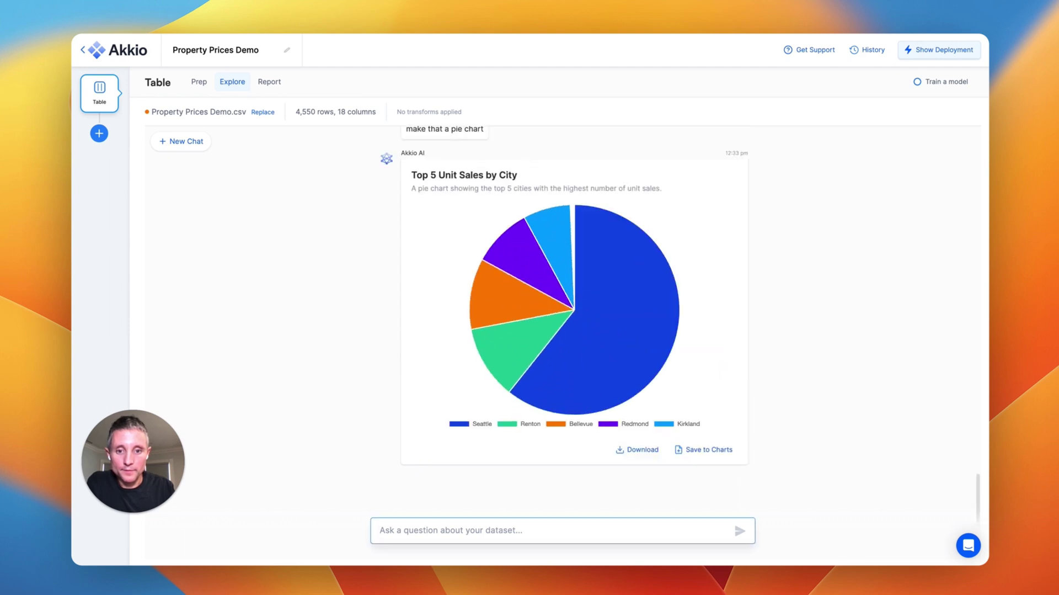
pyautogui.moveTo(594, 358)
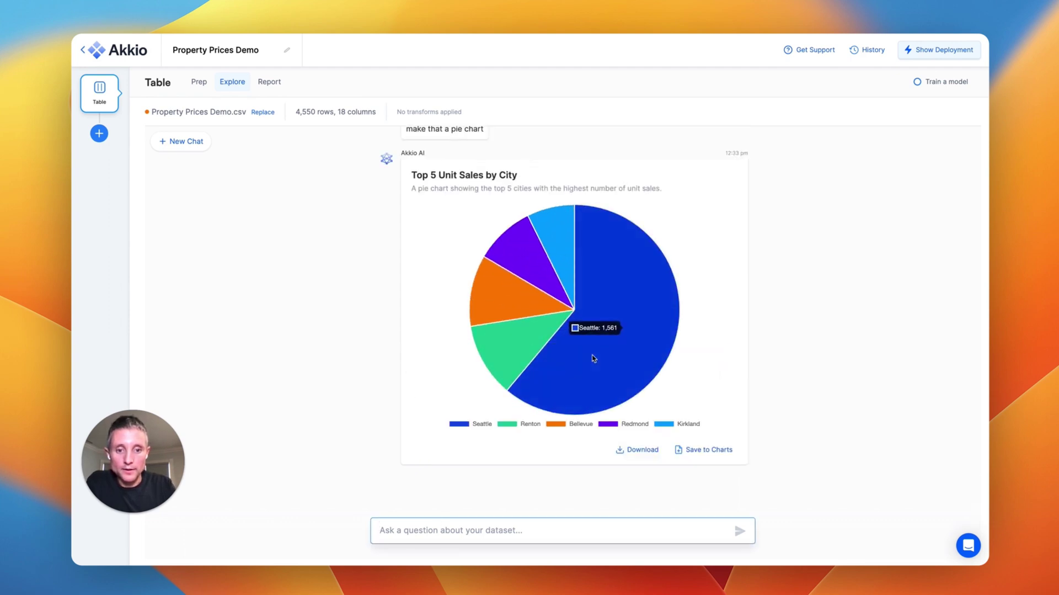